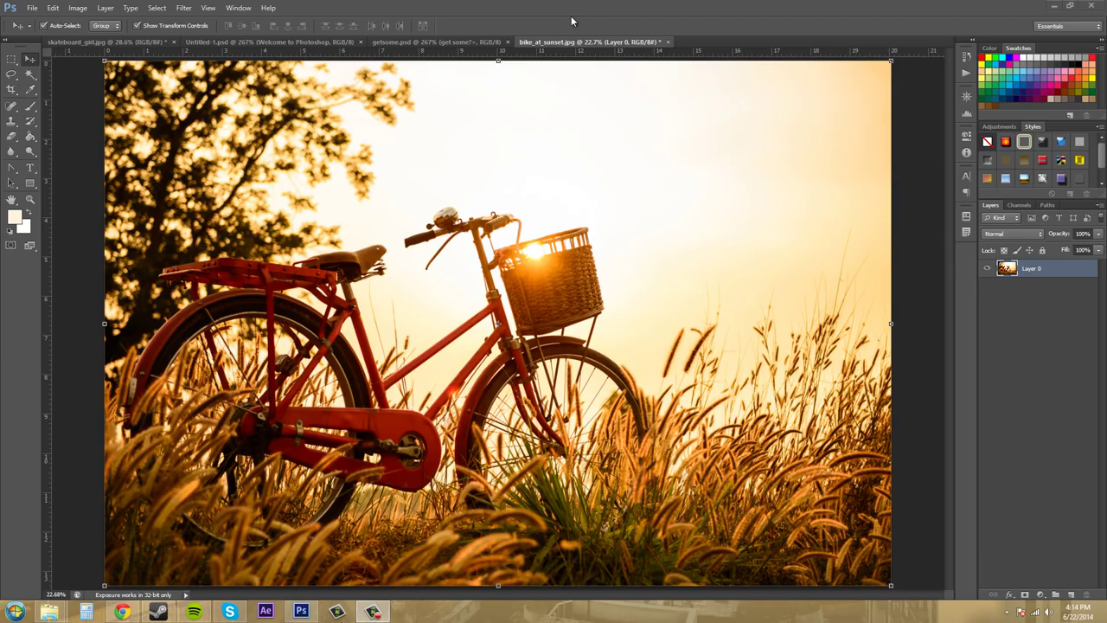
Open the General page of Photoshop's preferences from the Edit menu
left_click(52, 8)
mouse_move(72, 424)
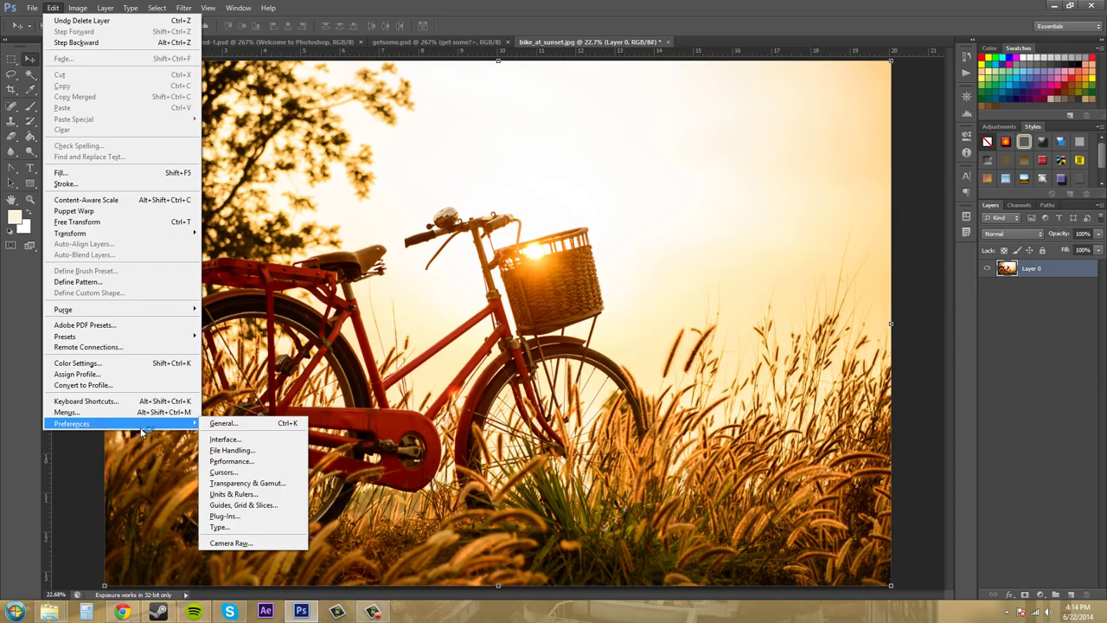
left_click(305, 428)
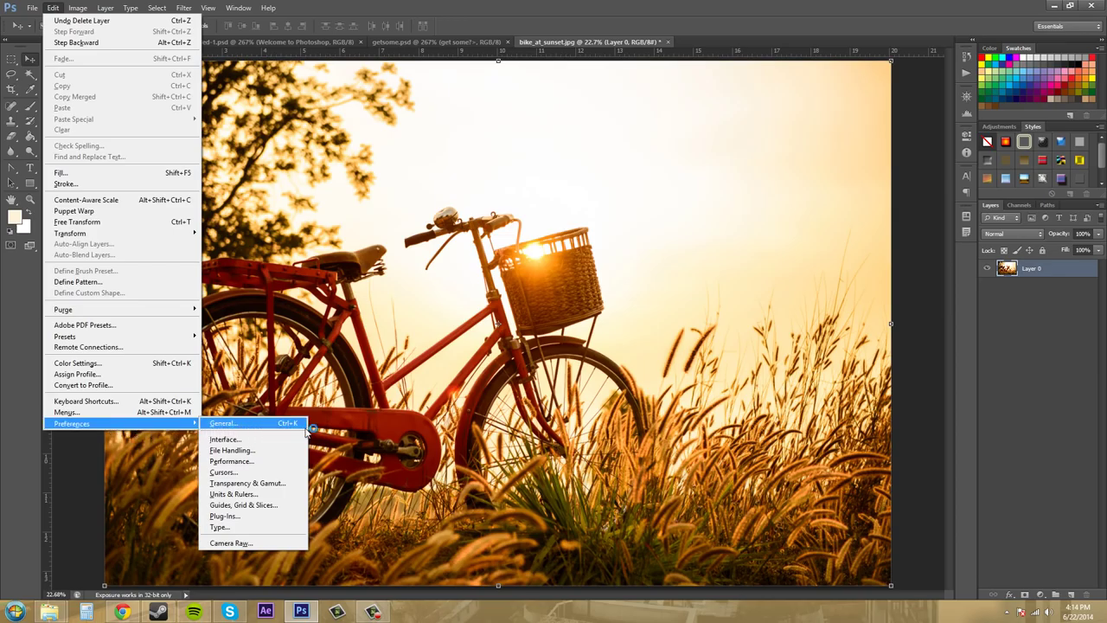
left_click(253, 427)
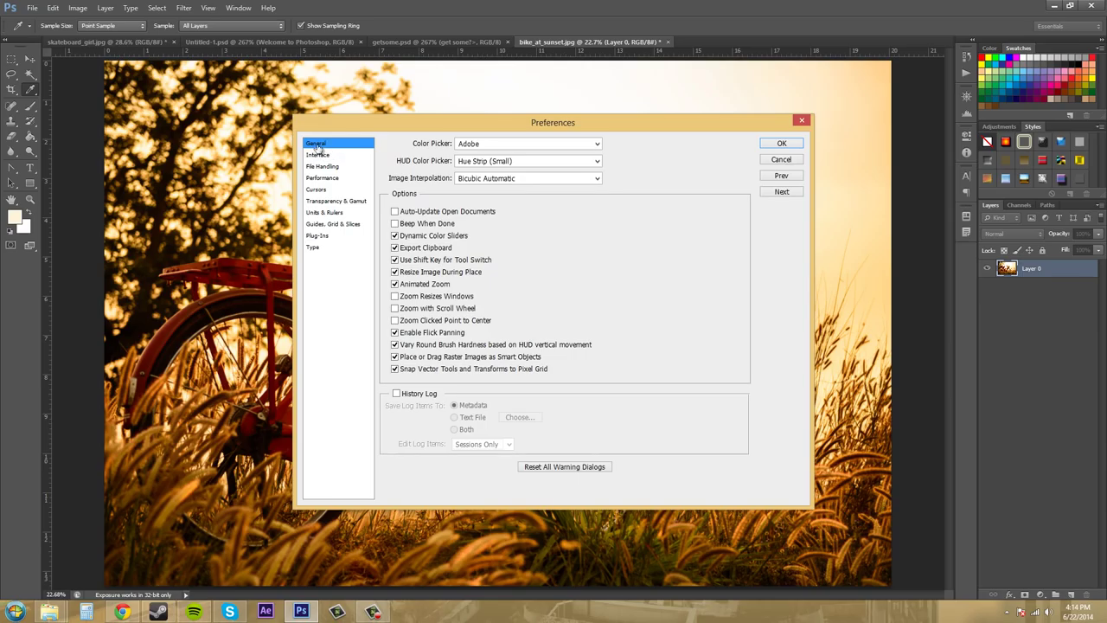
Browse the Interface, File Handling, Cursors, Plug-Ins and Type categories, then return to General
left_click(317, 154)
left_click(322, 166)
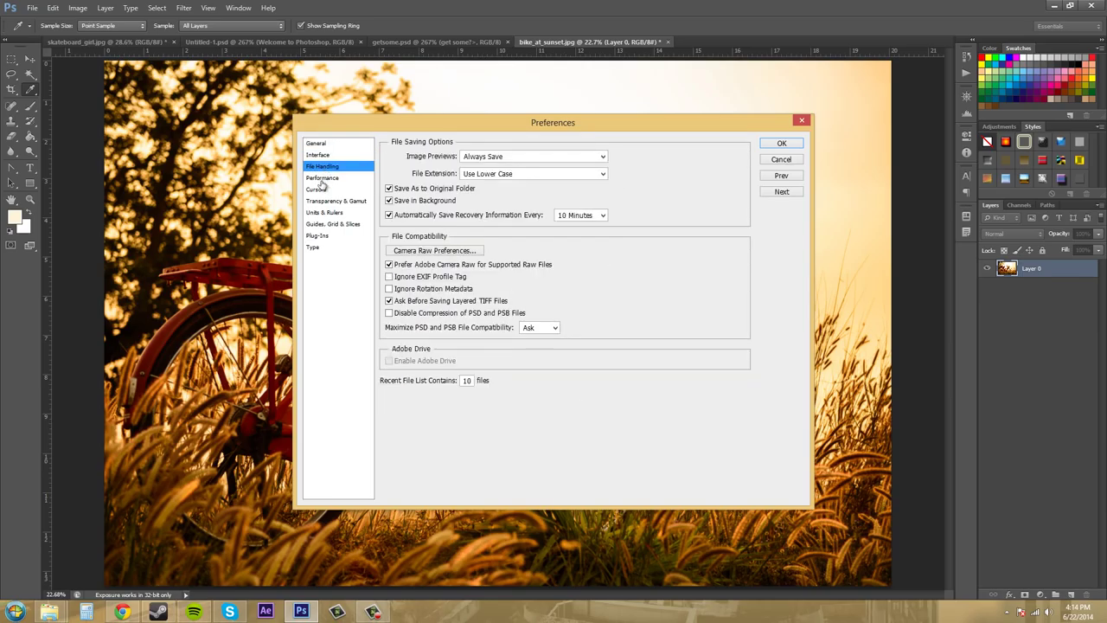
left_click(317, 189)
left_click(327, 201)
left_click(318, 236)
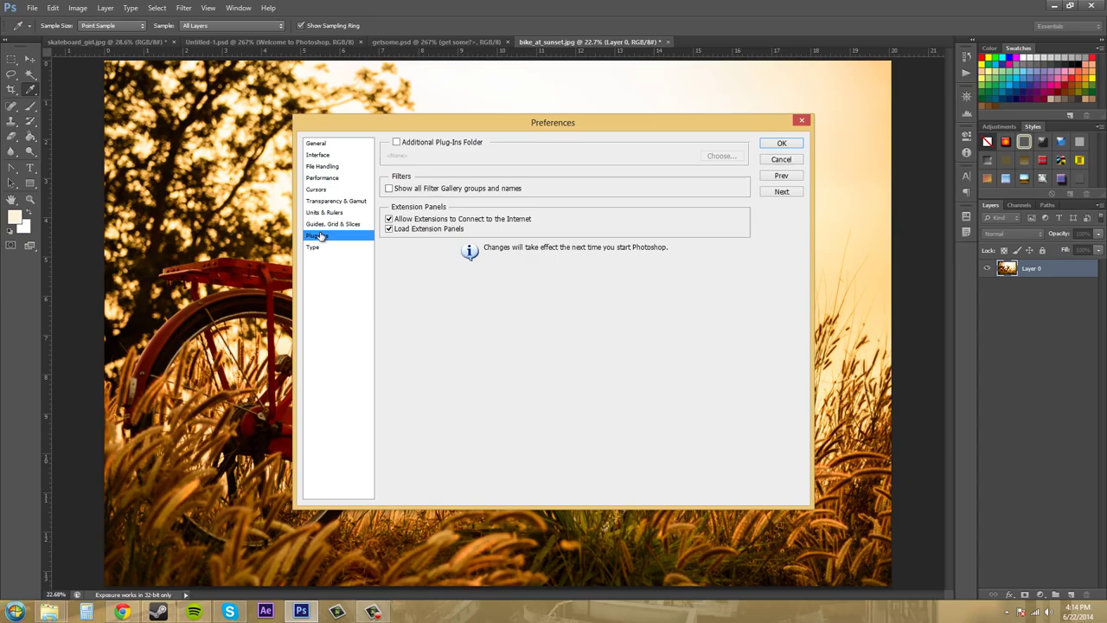
left_click(315, 249)
left_click(316, 145)
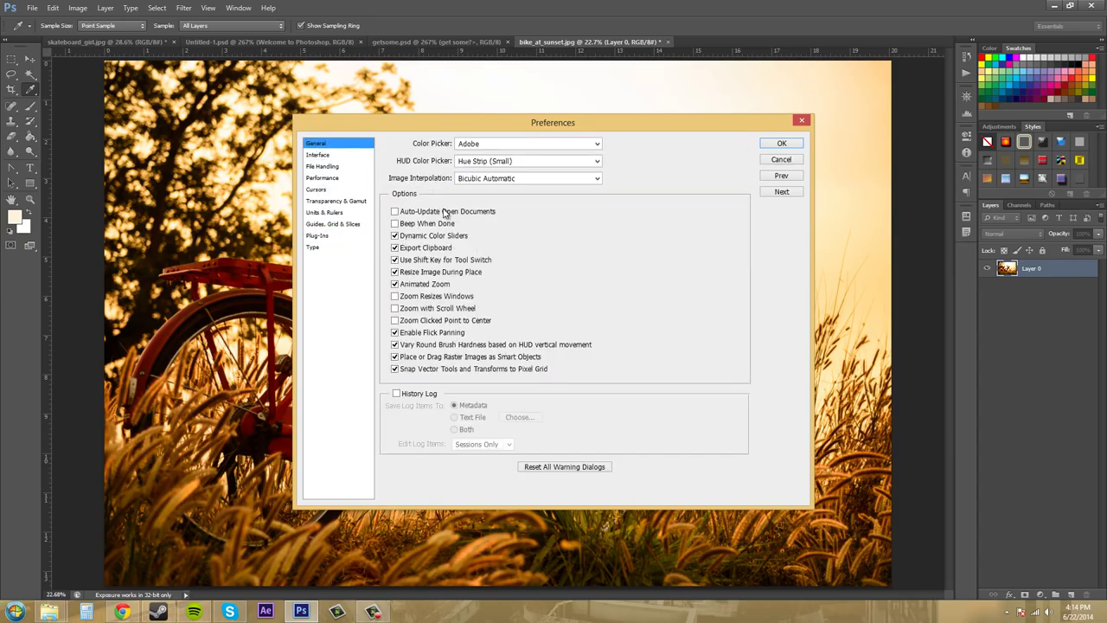
left_click(315, 190)
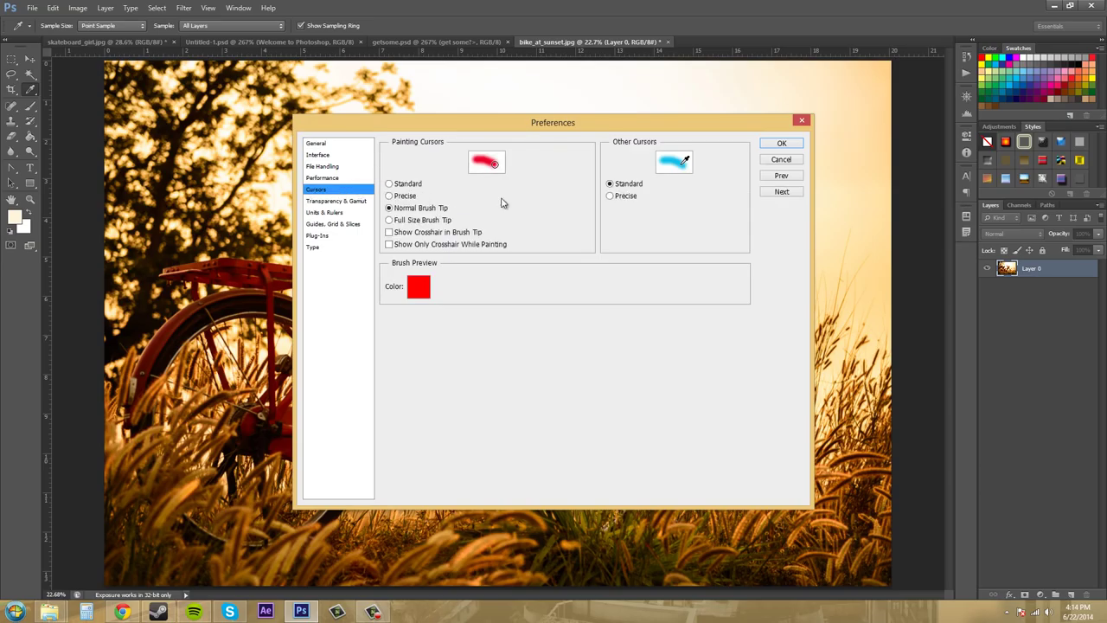
left_click(317, 146)
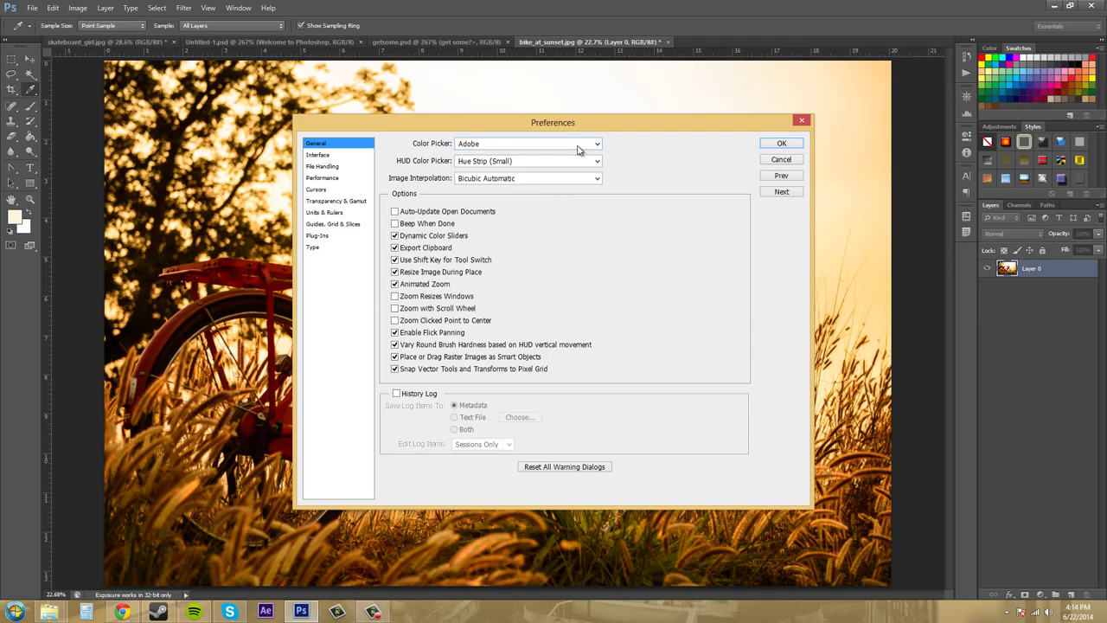
left_click(545, 145)
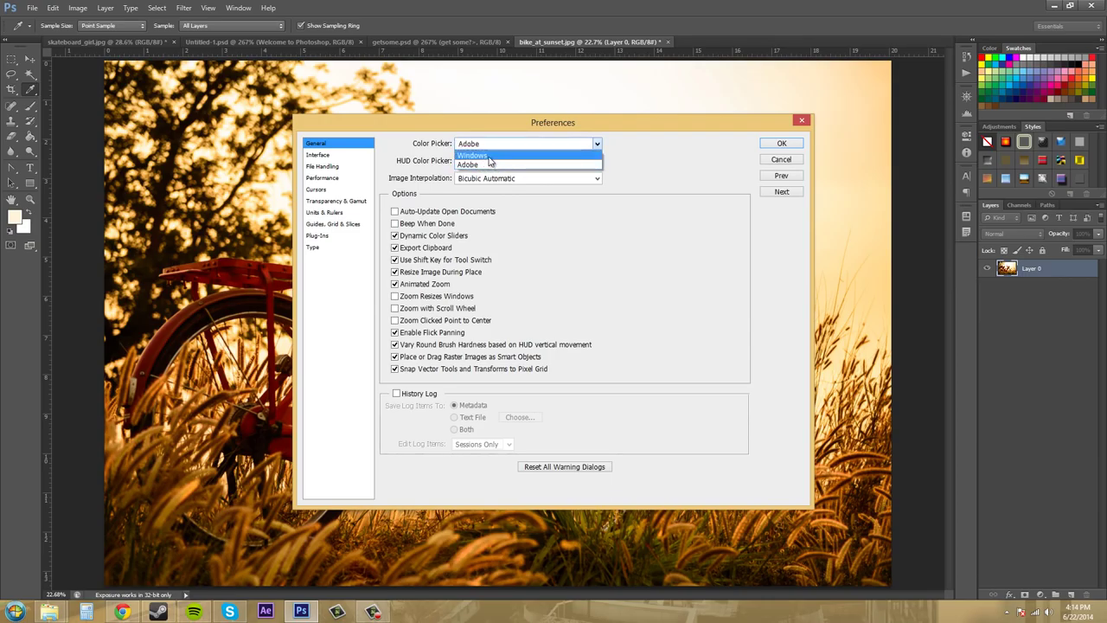
left_click(697, 153)
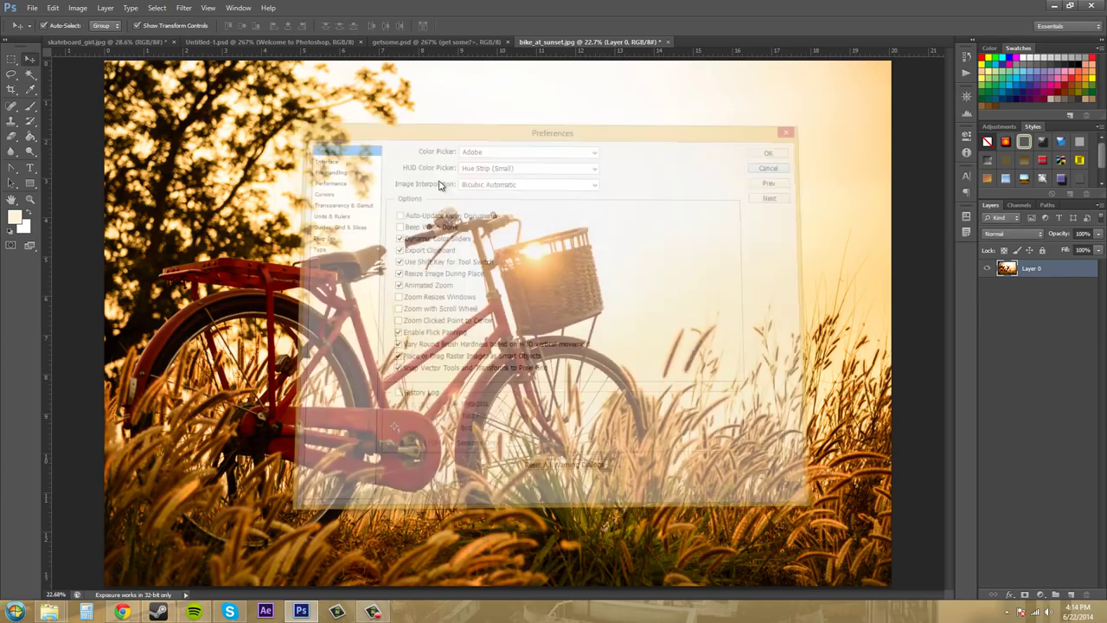
left_click(14, 218)
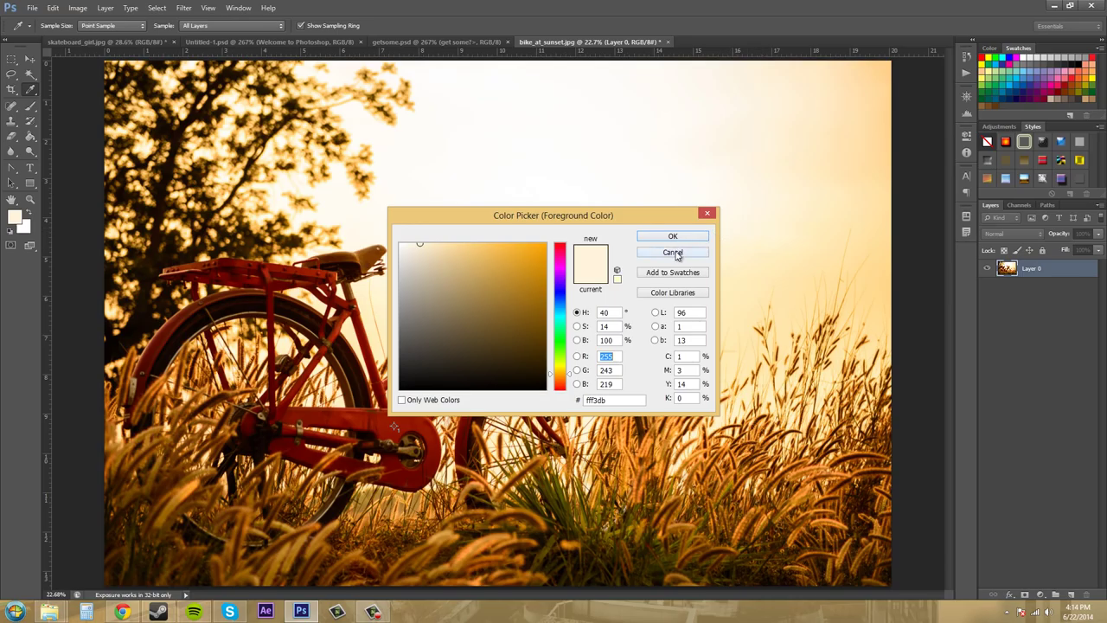
left_click(53, 7)
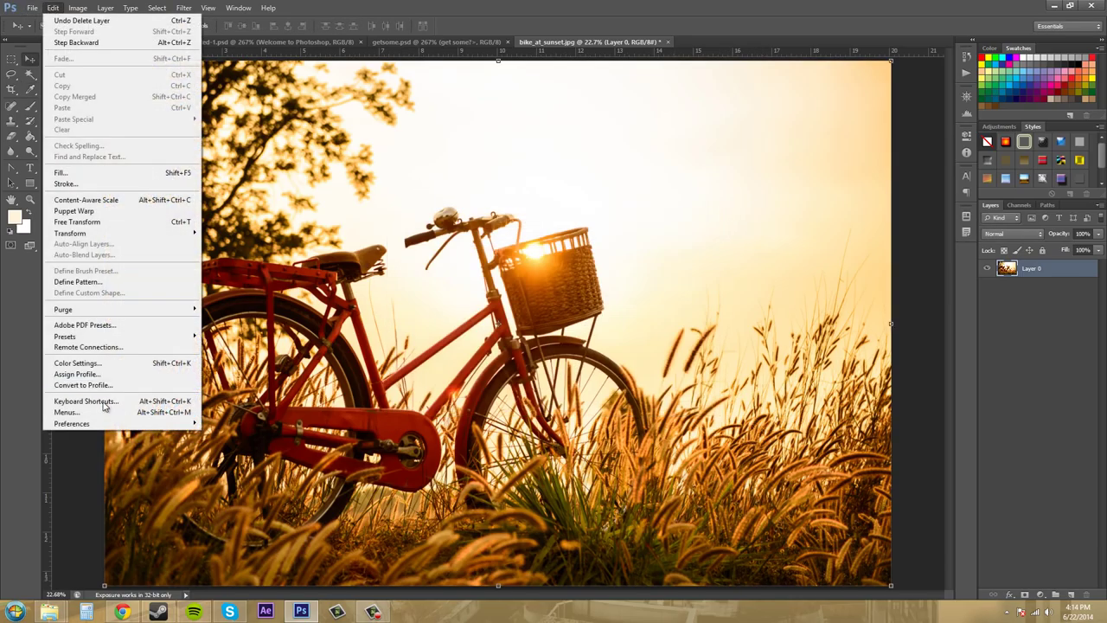
mouse_move(72, 423)
left_click(243, 423)
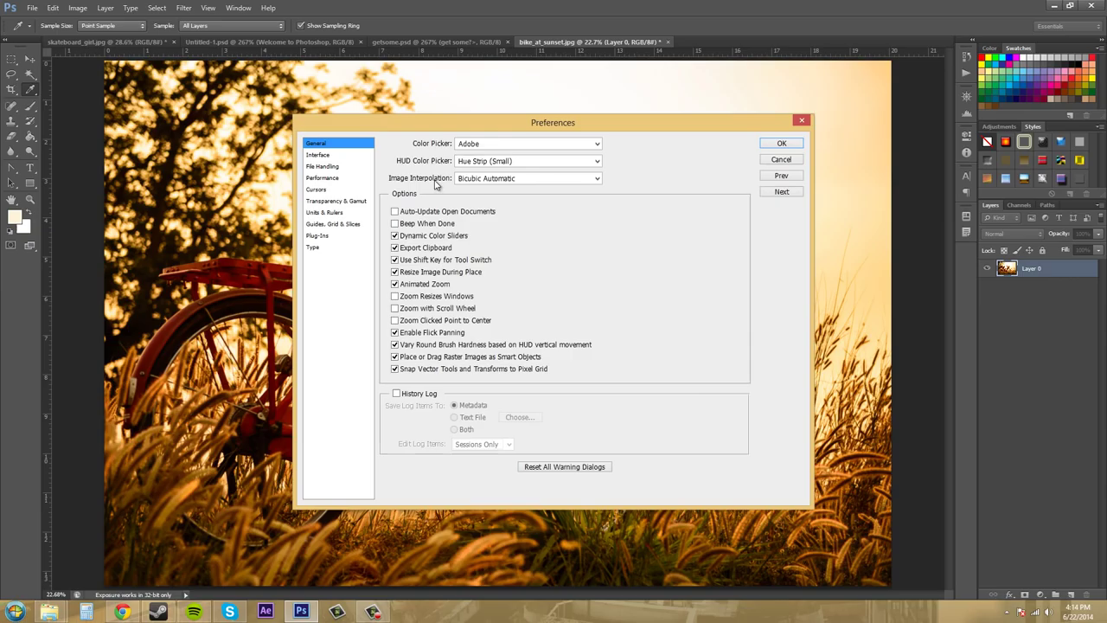
Keep the Adobe colour picker and Hue Strip (Small) HUD picker, then confirm Preferences with OK
left_click(519, 148)
left_click(523, 161)
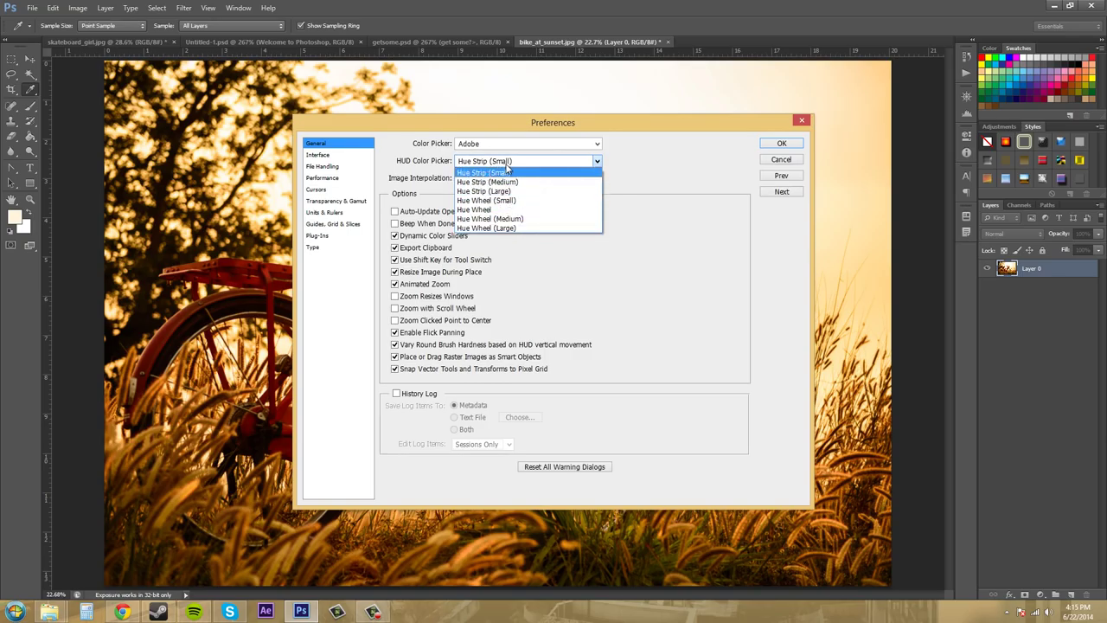
left_click(507, 172)
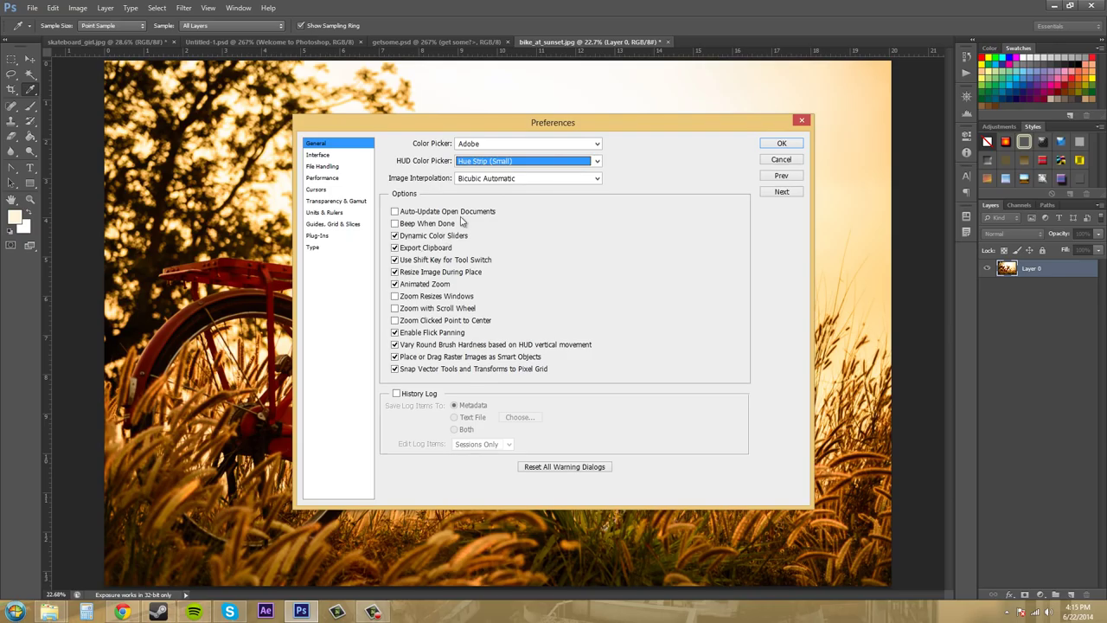
left_click(501, 162)
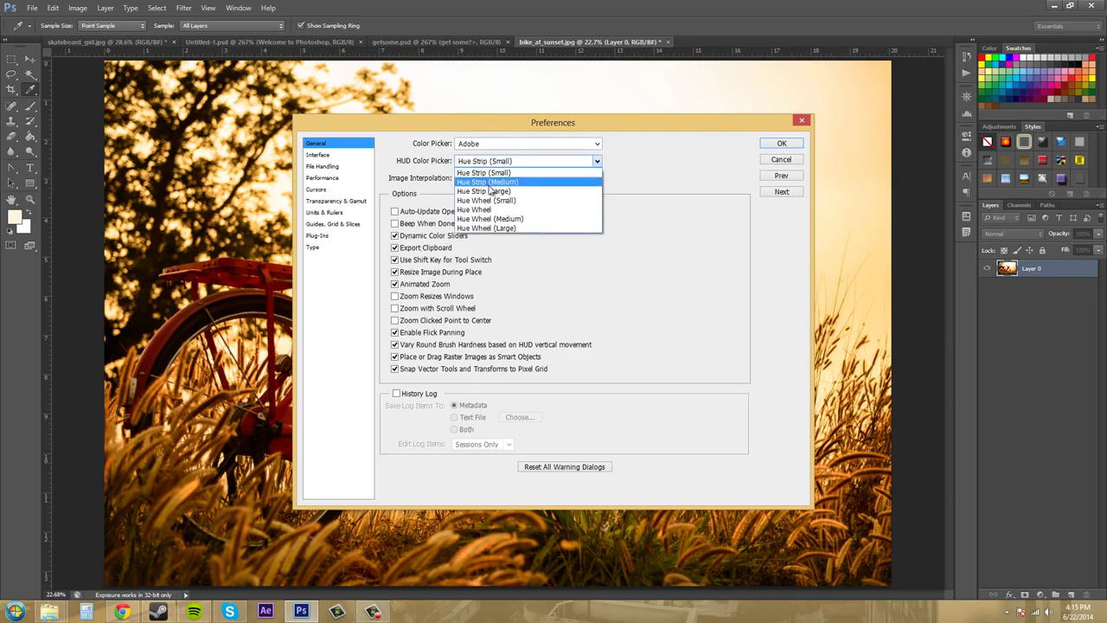
left_click(675, 179)
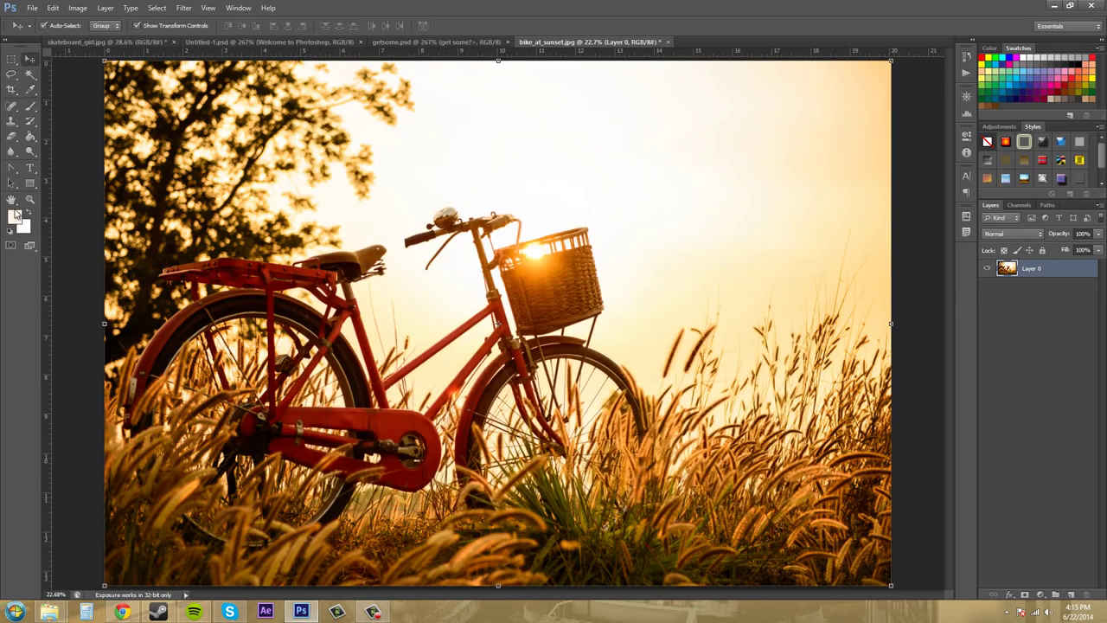
Open the foreground colour picker and preview a darker brown and other hues
left_click(15, 215)
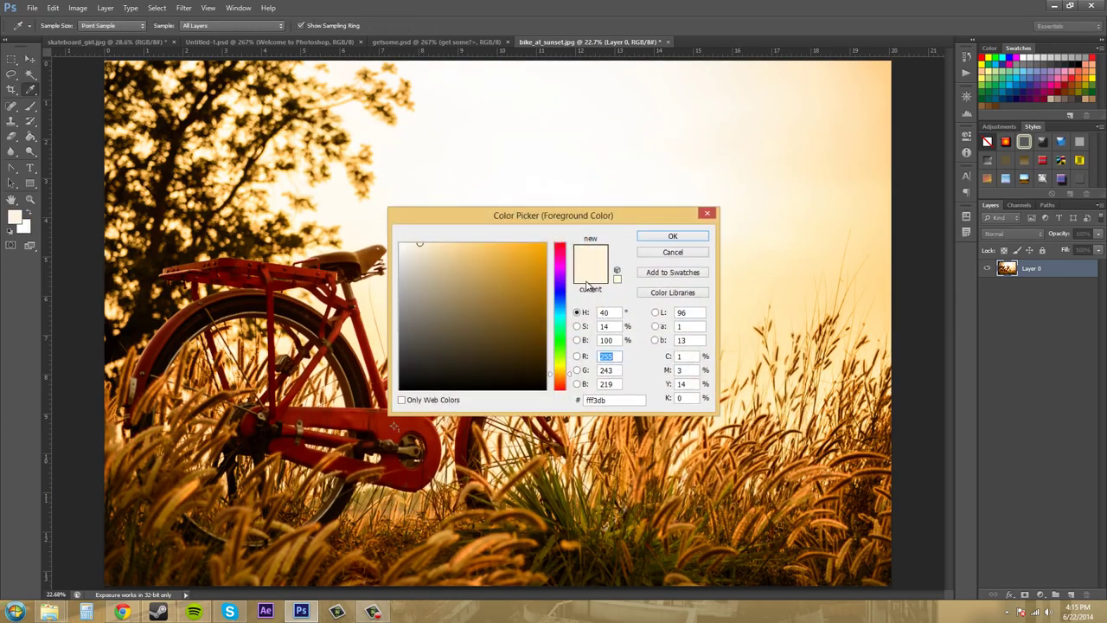
left_click_drag(501, 273, 452, 314)
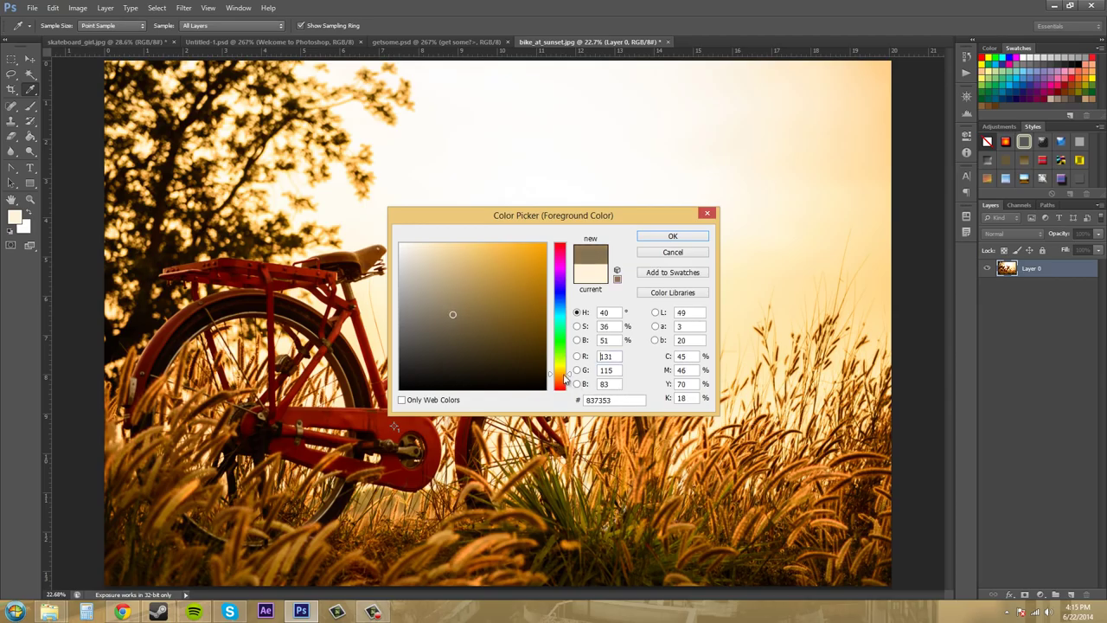
mouse_move(564, 381)
left_mouse_down()
mouse_move(577, 358)
mouse_move(570, 324)
left_mouse_up()
Cancel the colour change, switch to the Move tool, and list General preferences' interpolation methods
left_click(676, 254)
key("v")
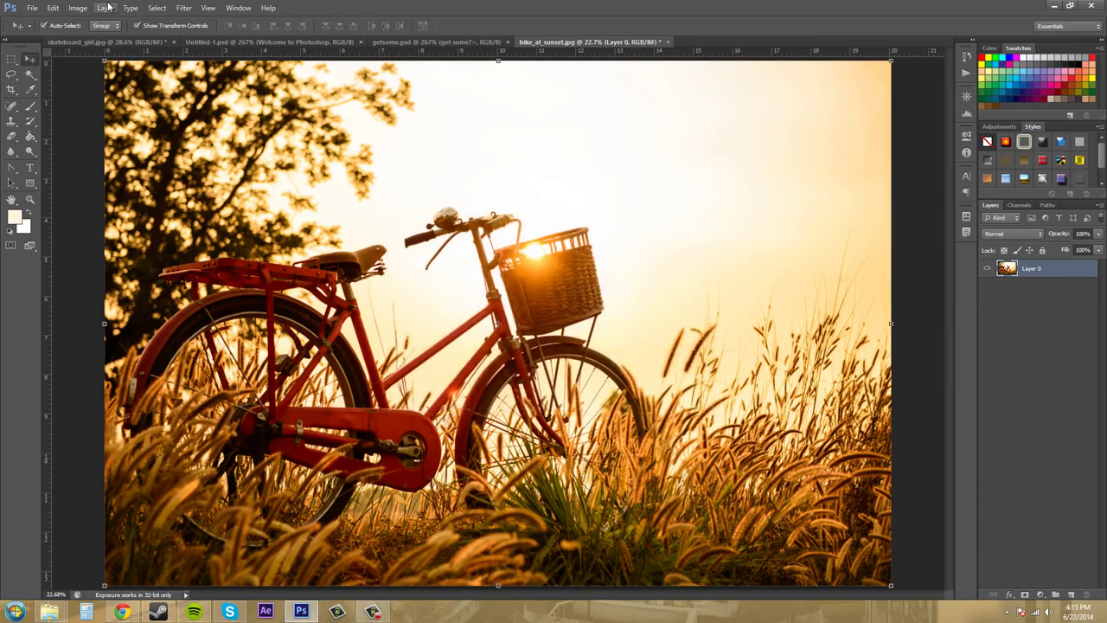
left_click(52, 8)
mouse_move(121, 423)
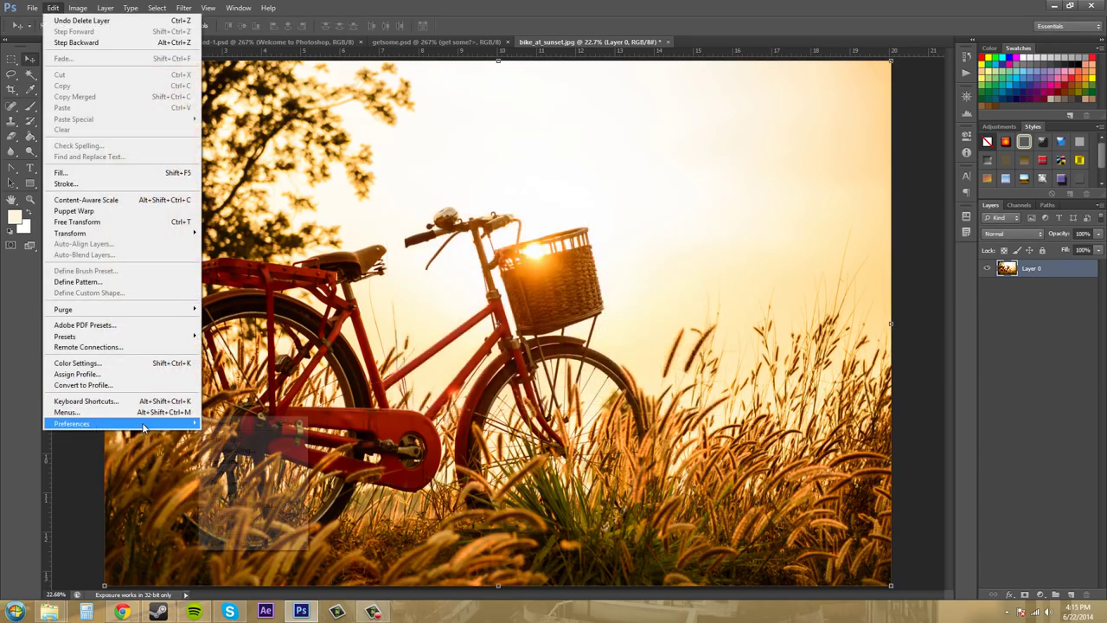
left_click(246, 423)
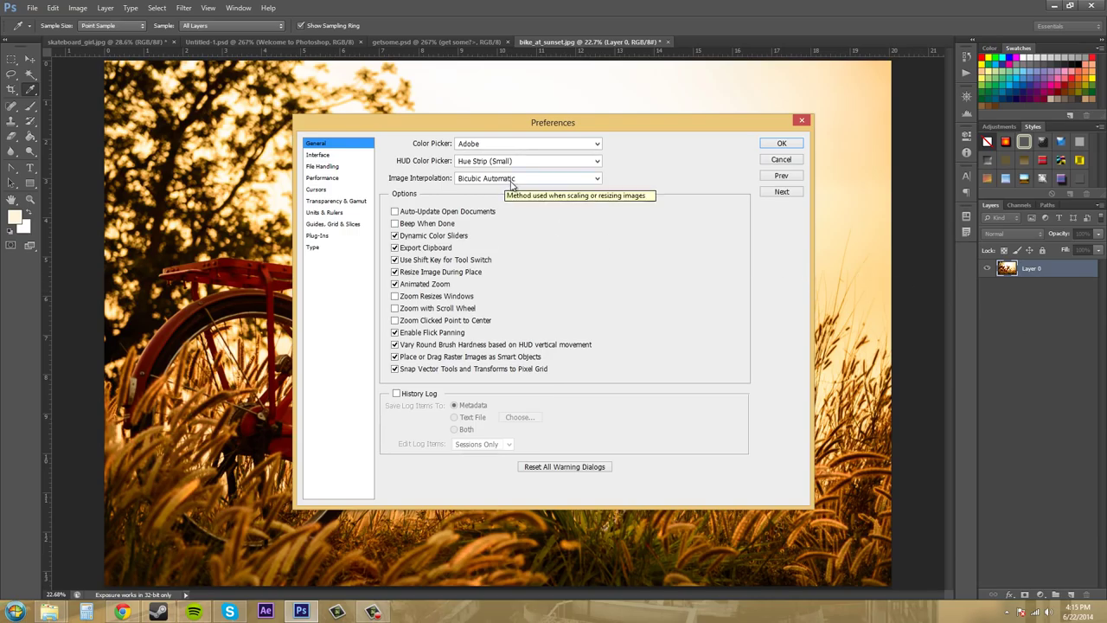
left_click(597, 179)
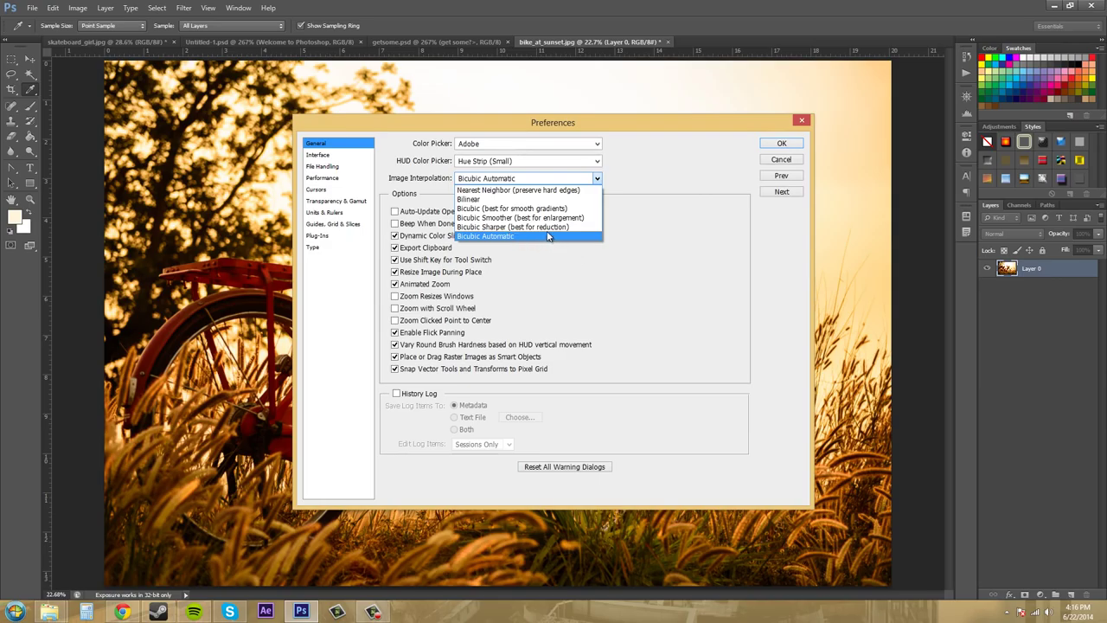
Pick Bicubic Automatic from the Image Interpolation list so it stays in effect
left_click(497, 237)
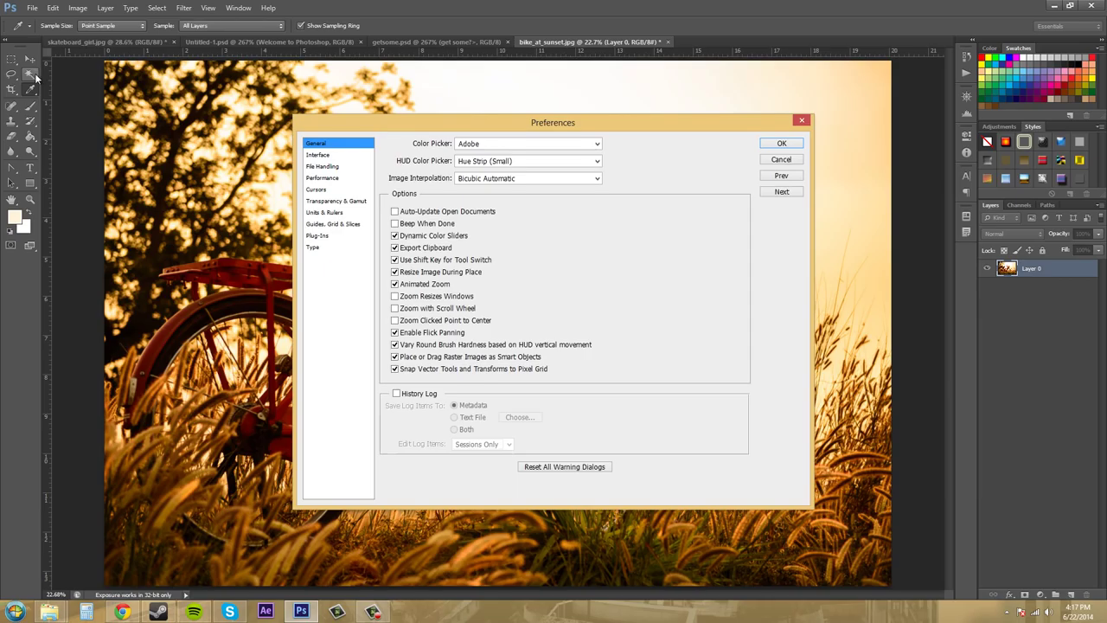
Cancel the preferences, select the Eyedropper Tool, and cycle its tool group with Shift+I
left_click(781, 161)
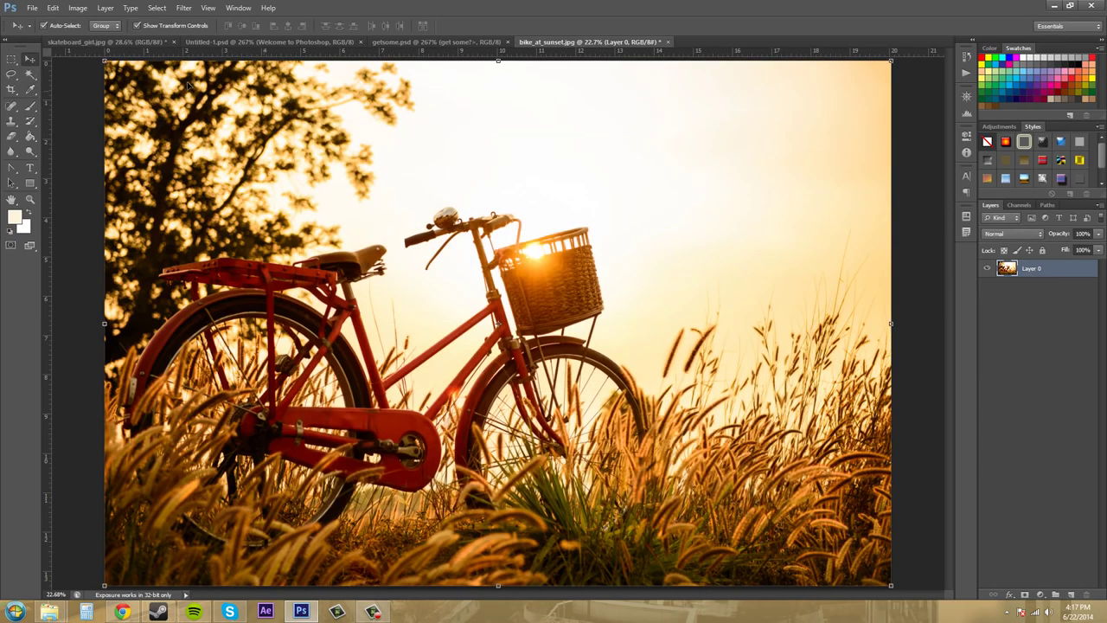
left_click(30, 90)
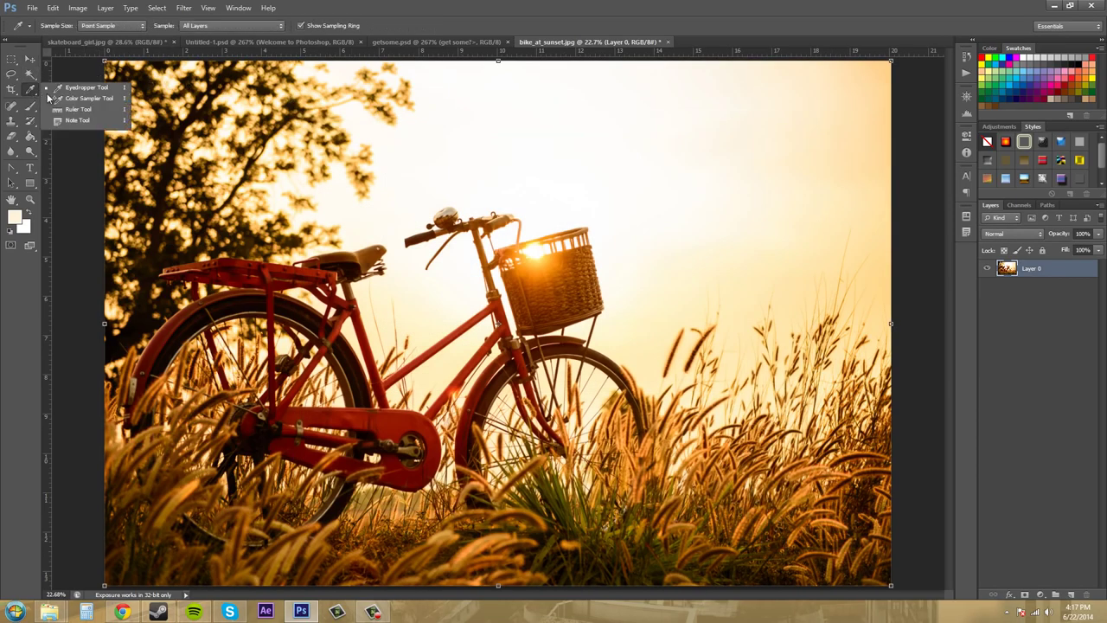
left_click(104, 87)
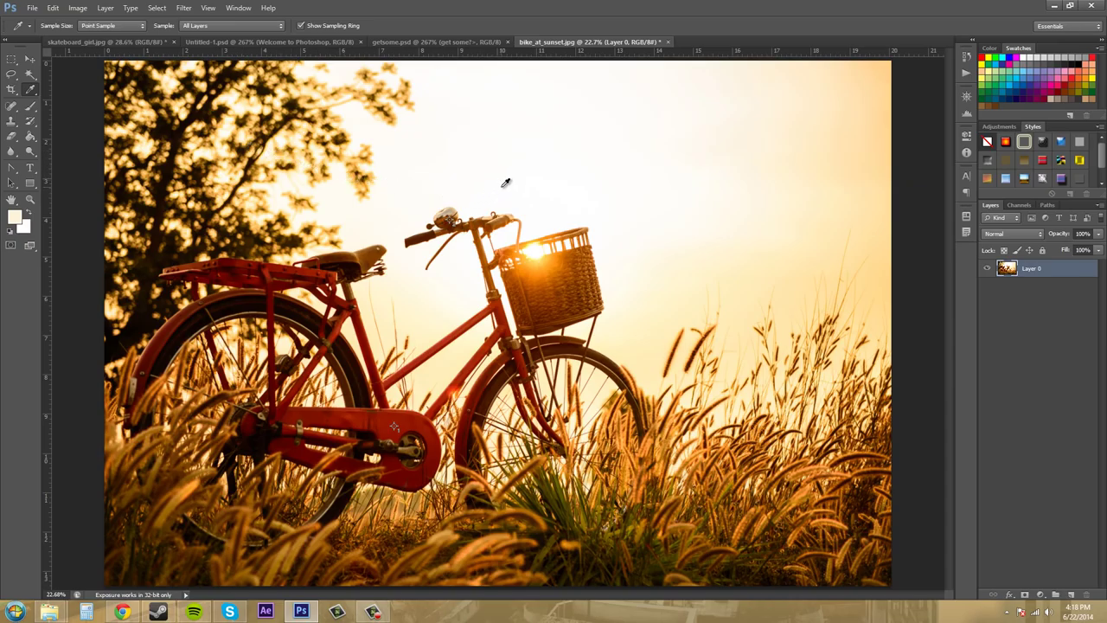
key("shift+i")
key("shift+i")
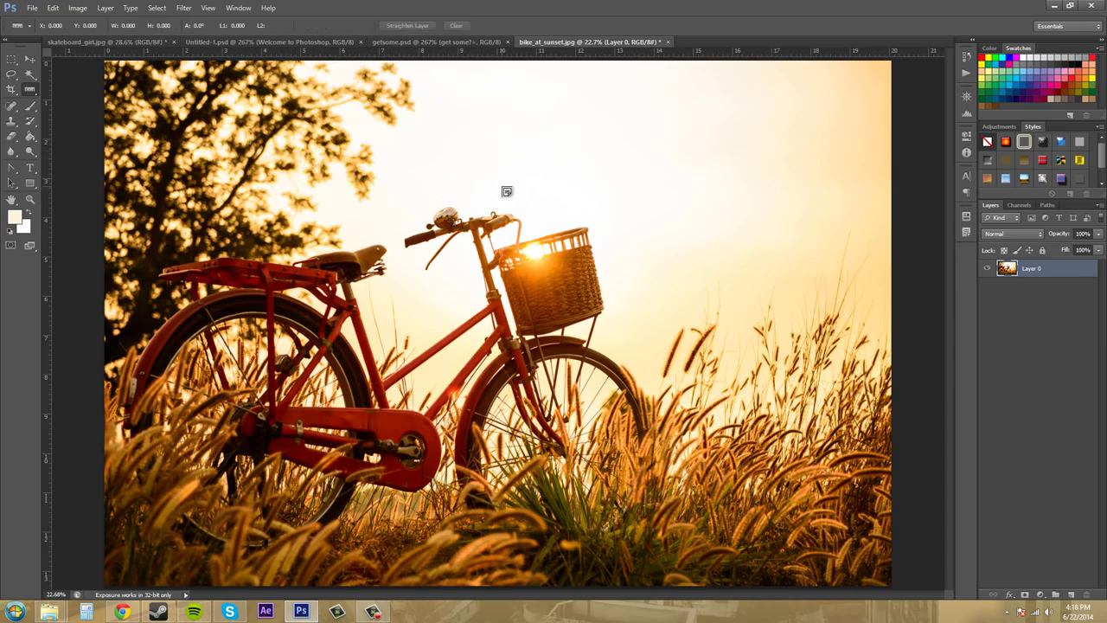
key("shift+i")
key("shift+i")
key("shift+i")
key("shift+i")
key("shift+i")
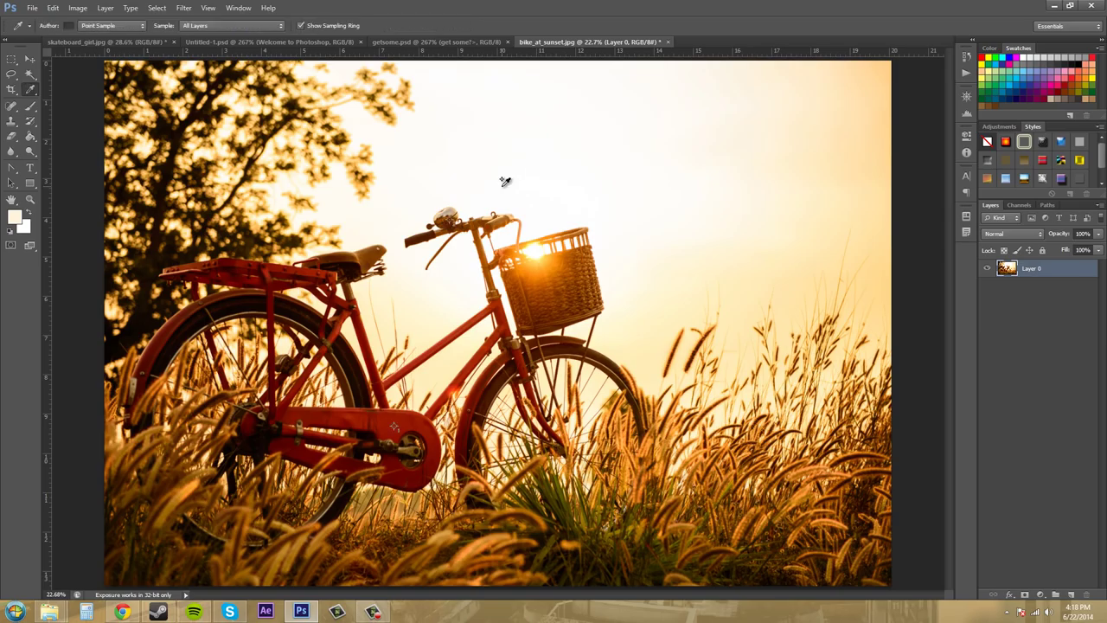
key("shift+i")
key("shift+i")
key("shift+i")
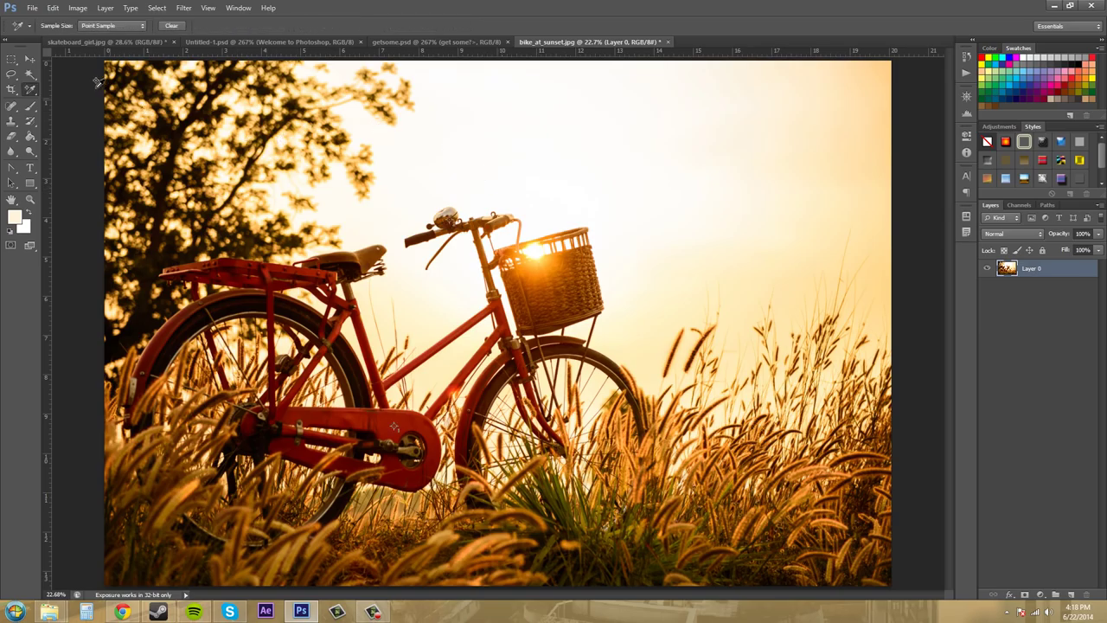
left_click(35, 8)
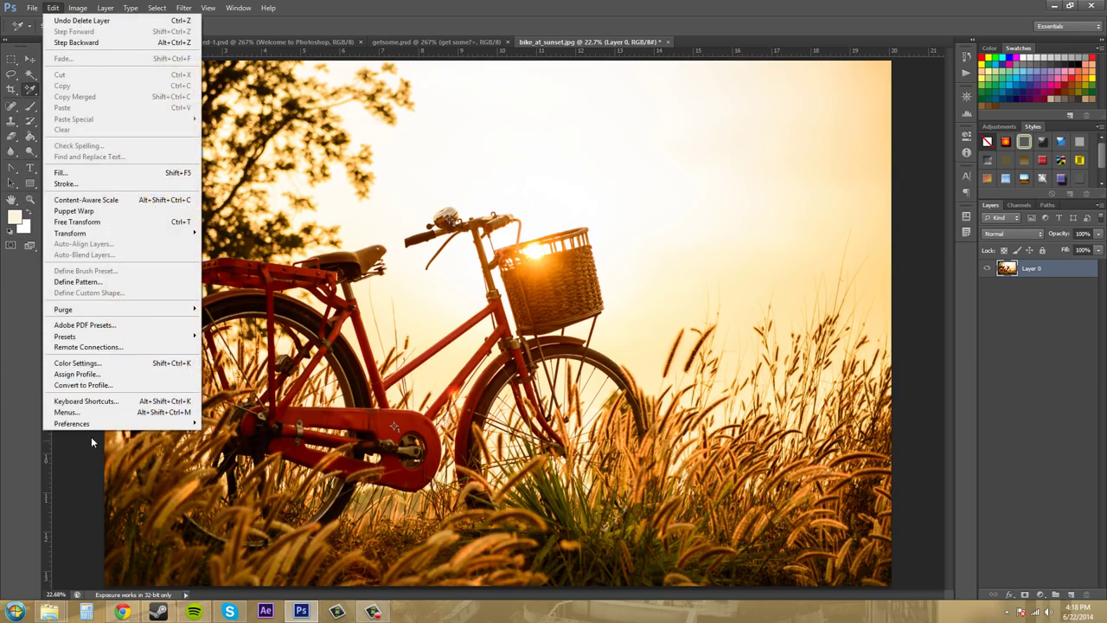
Choose General under Edit > Preferences to bring the General page back
mouse_move(72, 423)
left_click(244, 424)
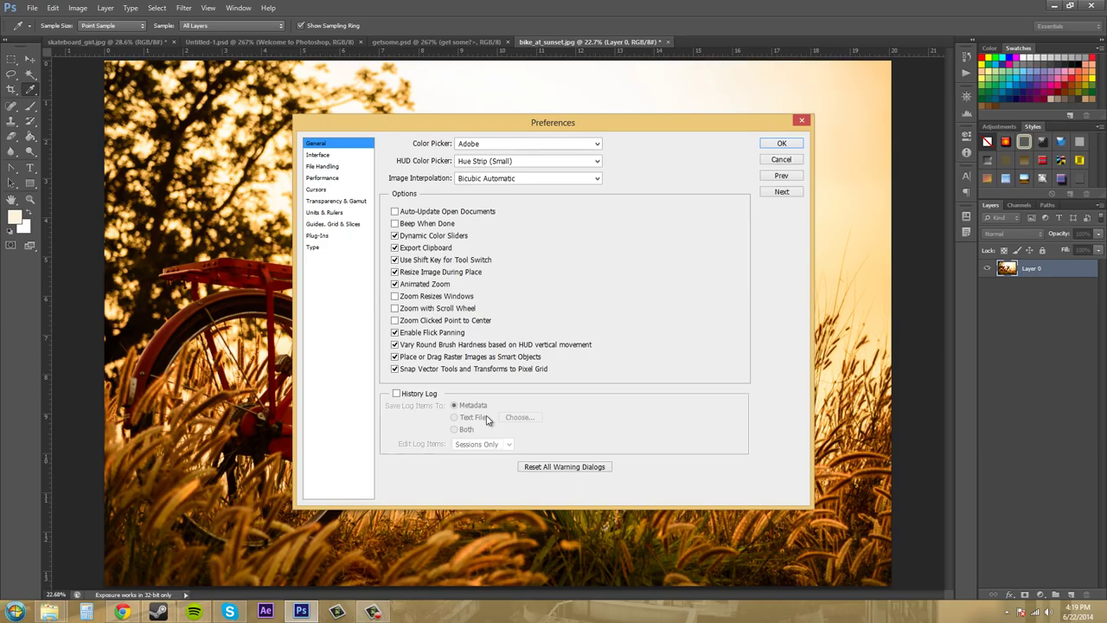
left_click(413, 311)
left_click(414, 312)
Tick the History Log checkbox, then untick it so logging stays off
left_click(401, 397)
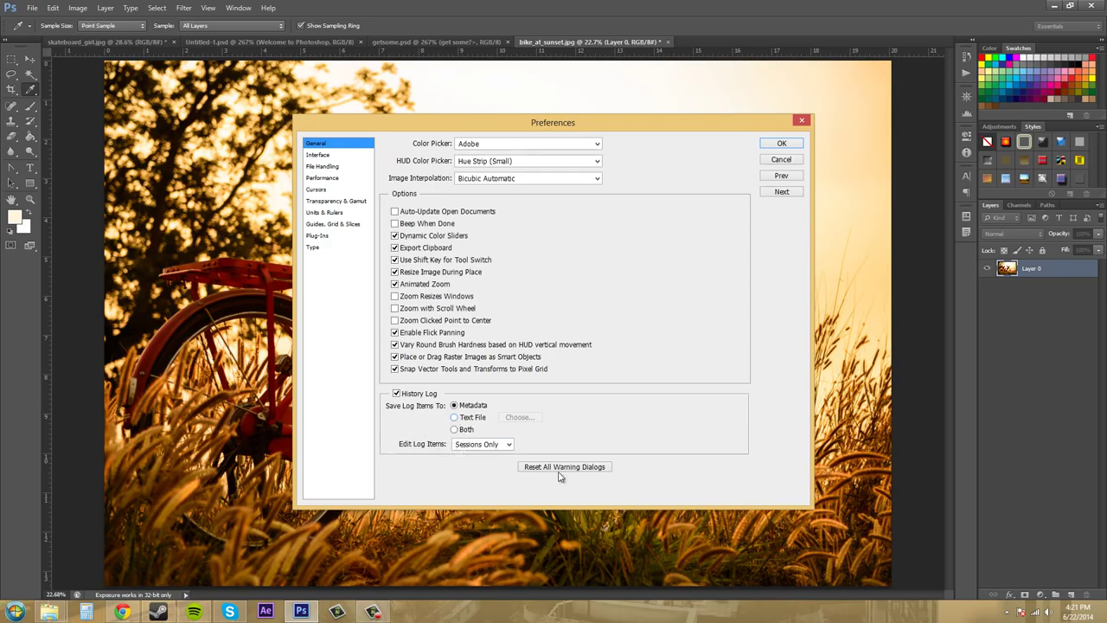
left_click(397, 394)
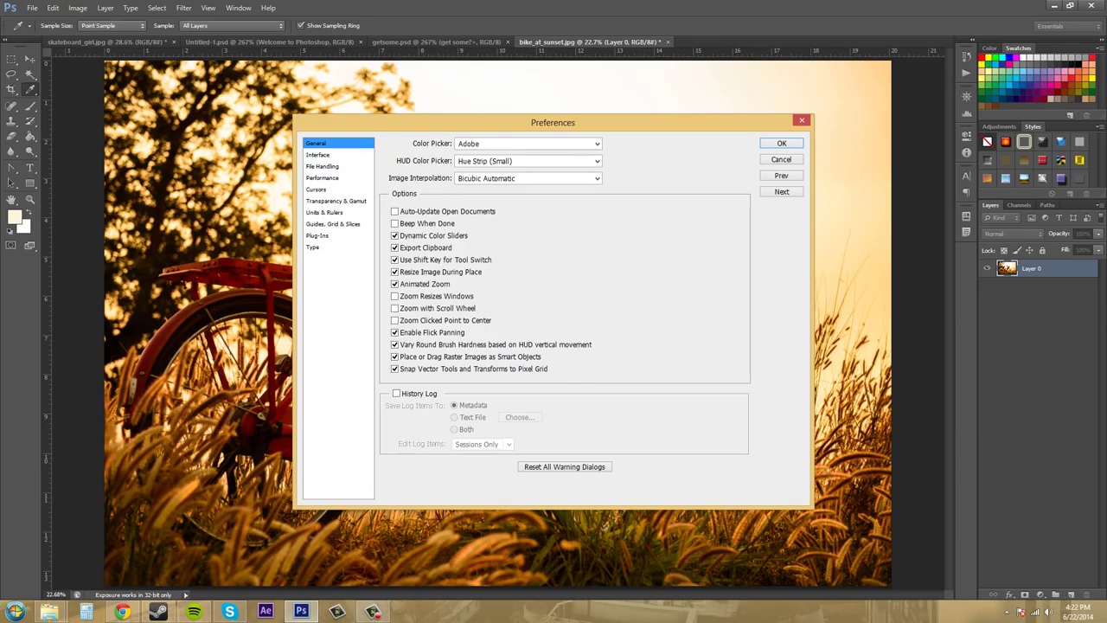
left_click(319, 155)
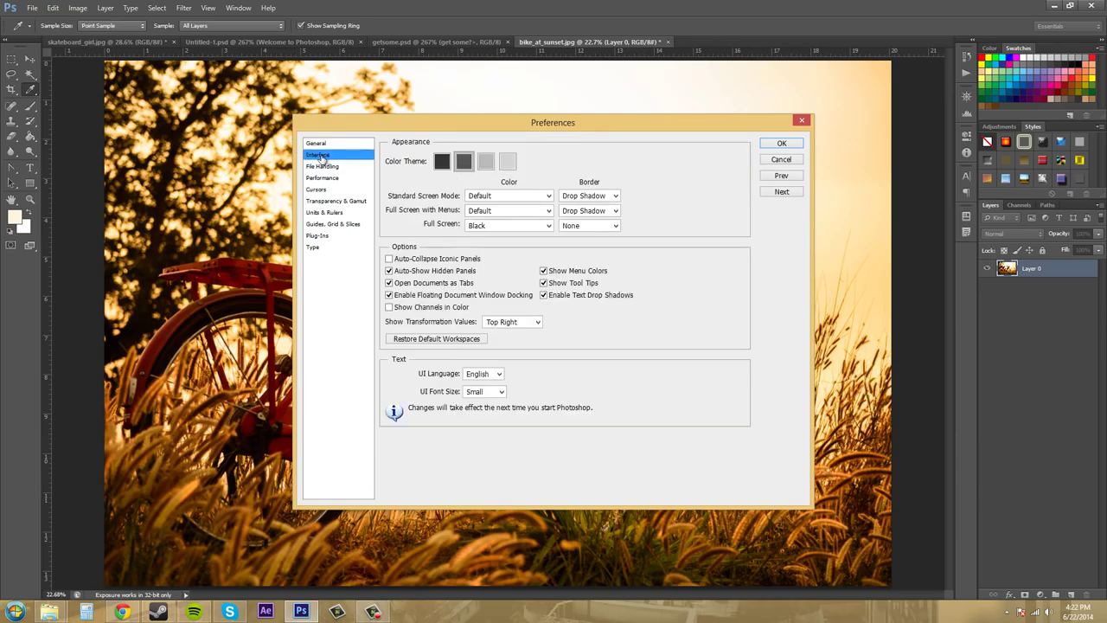
left_click(316, 144)
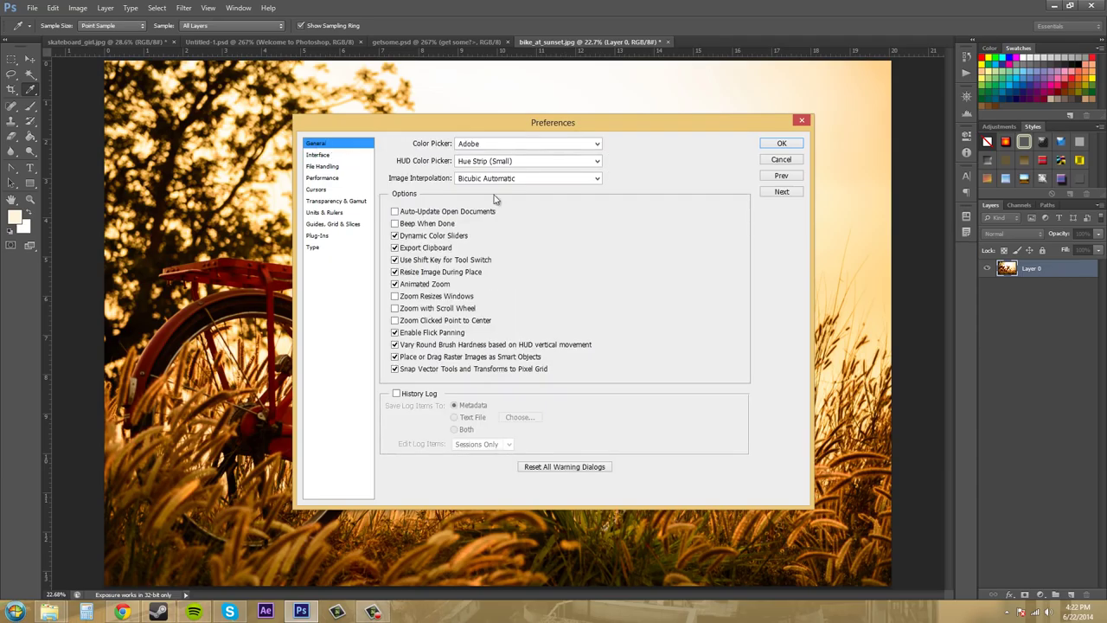